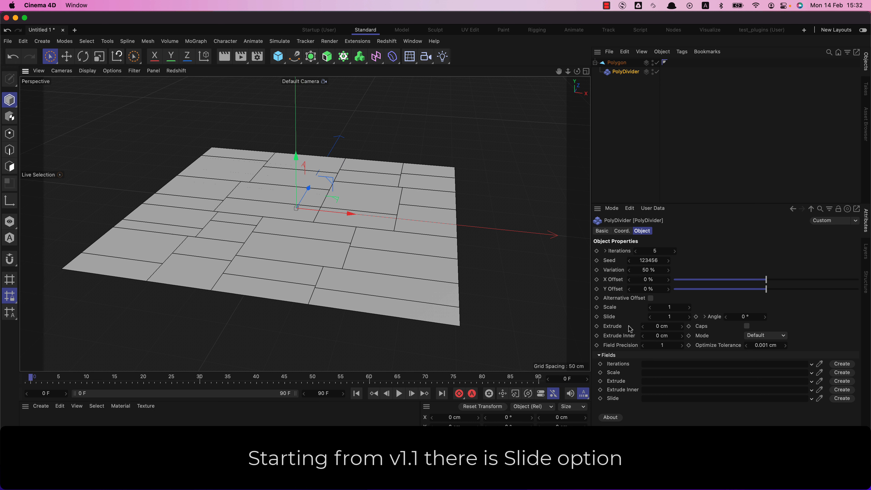
# Set the PolyDivider's Extrude to -2 cm and enable Caps.
pyautogui.write('-2')
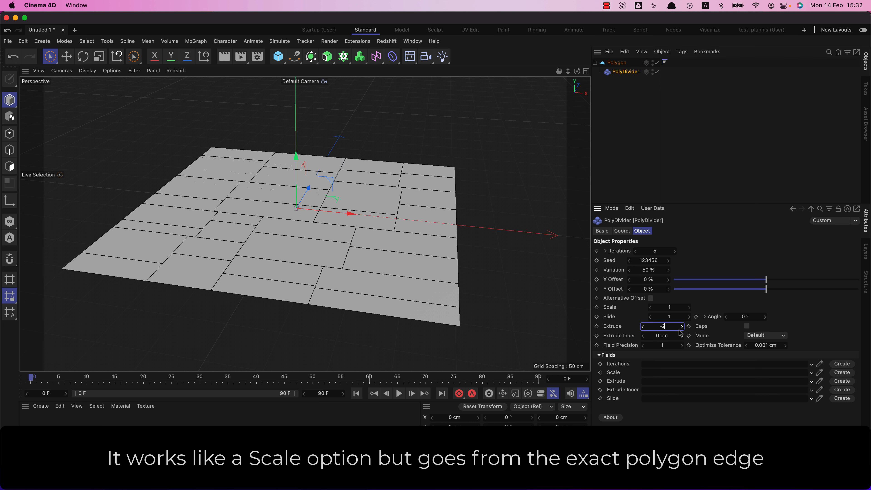
pyautogui.press('Return')
pyautogui.click(747, 326)
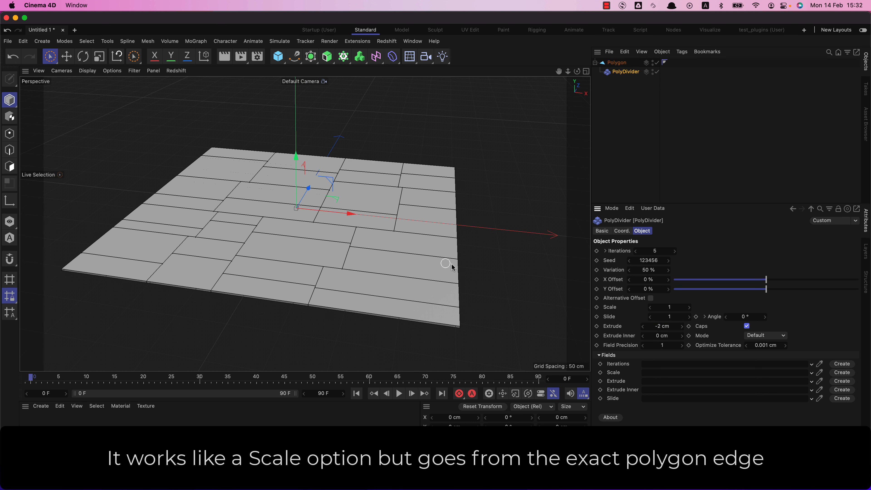
pyautogui.keyDown('alt'); pyautogui.moveTo(407, 245); pyautogui.dragTo(387, 234); pyautogui.keyUp('alt')
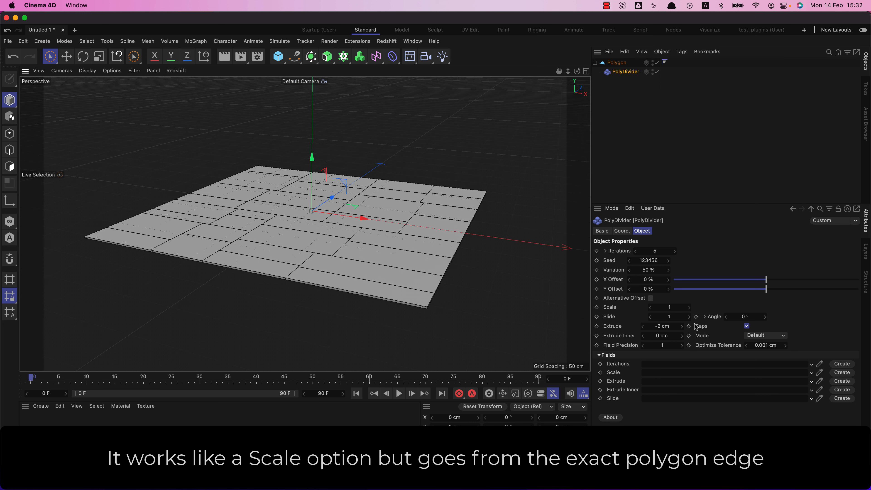
# Try out the PolyDivider's Slide value with the slide Angle set to 90°.
pyautogui.moveTo(691, 318); pyautogui.dragTo(754, 320)
pyautogui.click(752, 316)
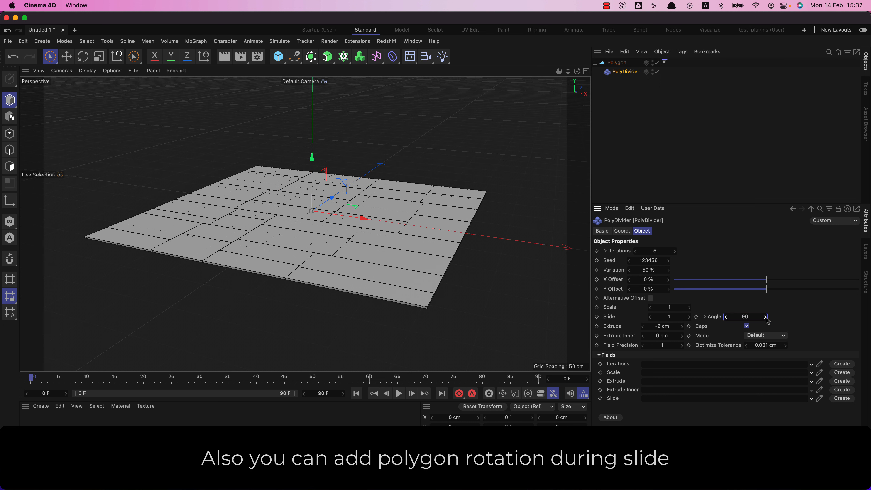
pyautogui.moveTo(690, 317)
pyautogui.mouseDown()
pyautogui.moveTo(656, 317)
pyautogui.moveTo(690, 317)
pyautogui.mouseUp()
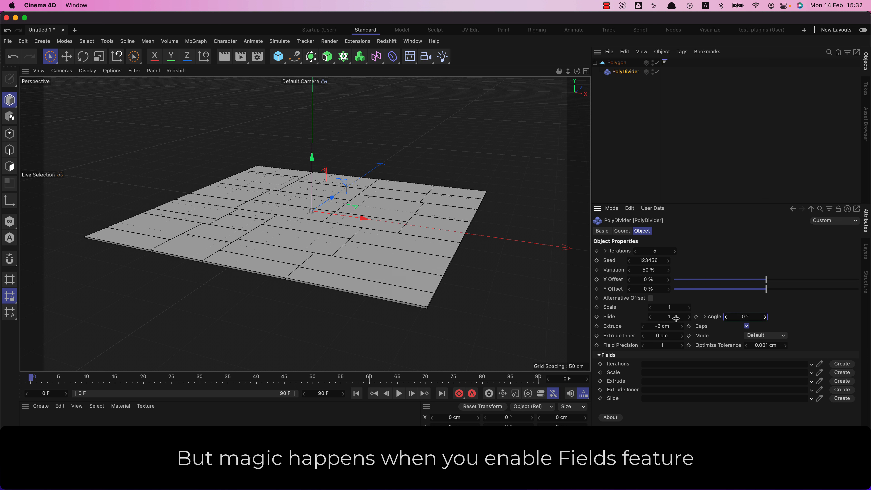
# Set the PolyDivider's Slide to 0 and create a Slide field group containing a Linear Field.
pyautogui.moveTo(688, 318); pyautogui.dragTo(654, 318)
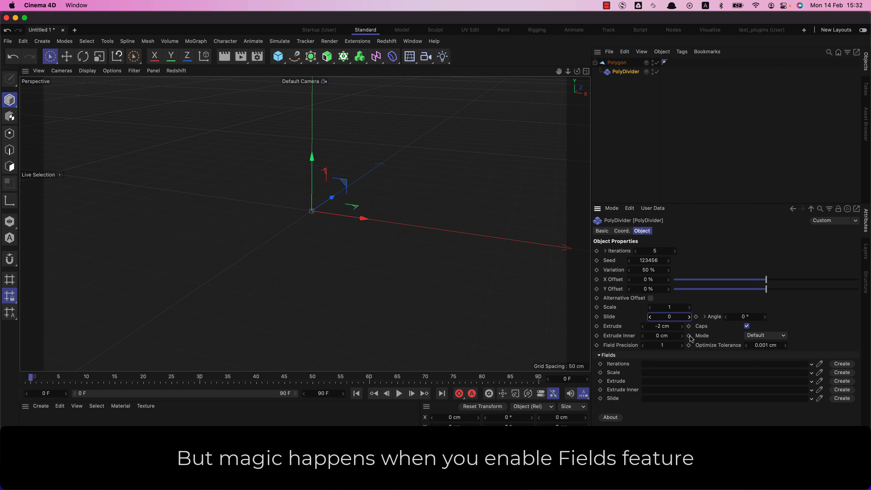
pyautogui.click(842, 399)
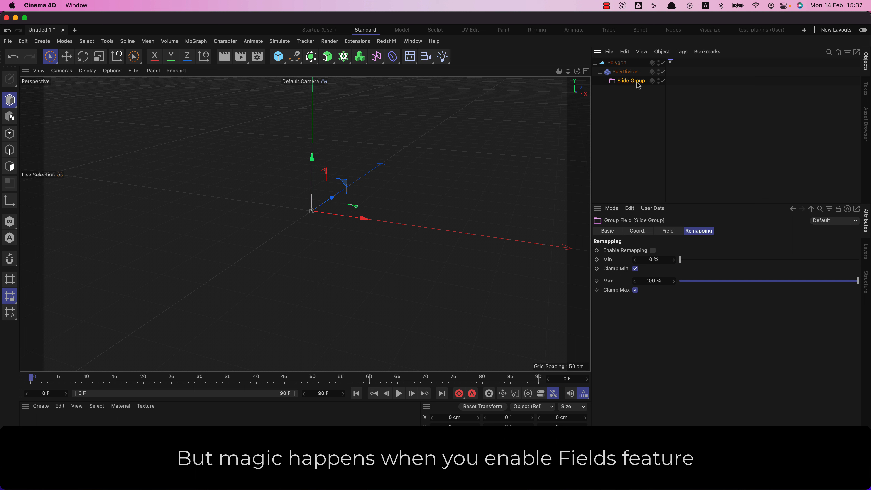
pyautogui.click(666, 232)
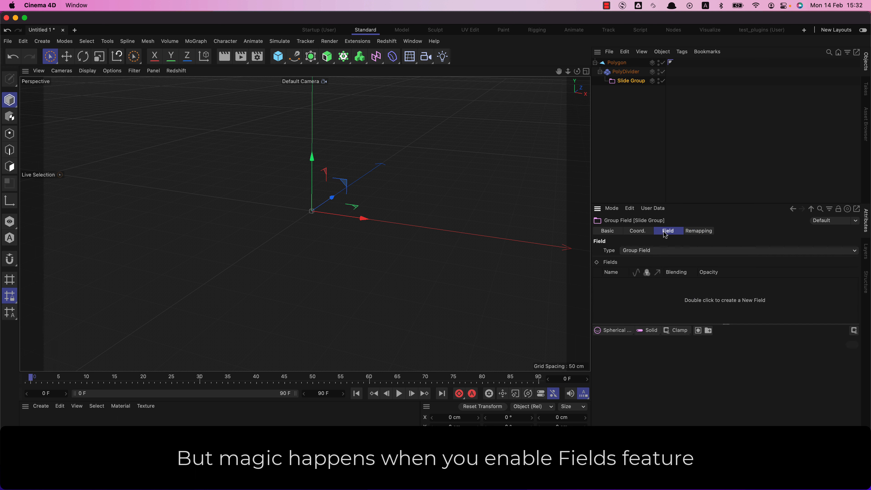
pyautogui.click(614, 331)
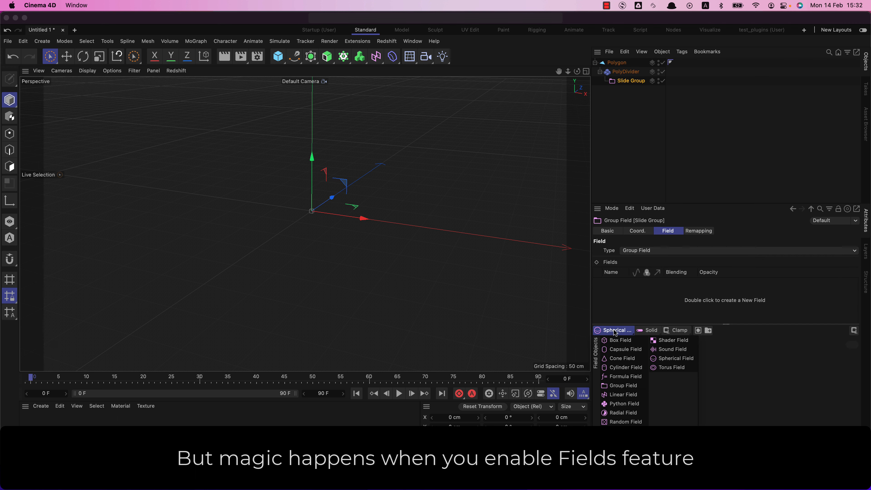
pyautogui.click(637, 396)
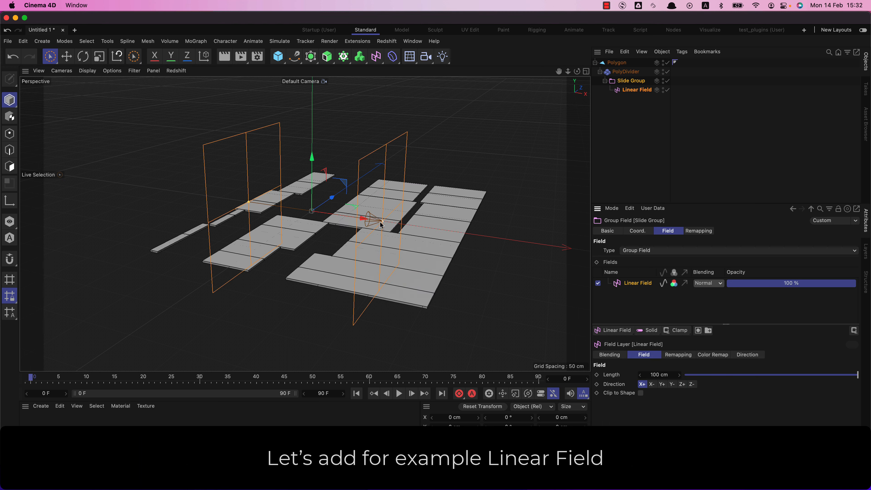
# Shorten the Linear Field's length to about 47 cm and invert its remapping.
pyautogui.moveTo(382, 224); pyautogui.dragTo(252, 213)
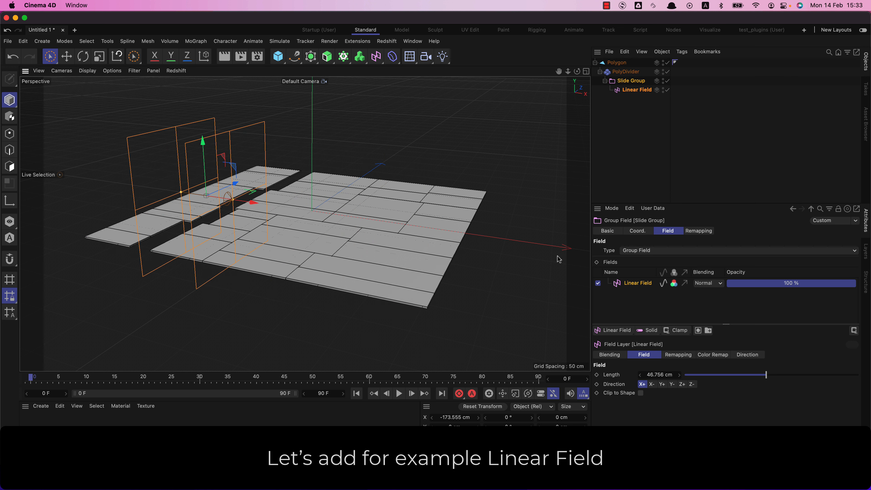
pyautogui.click(679, 356)
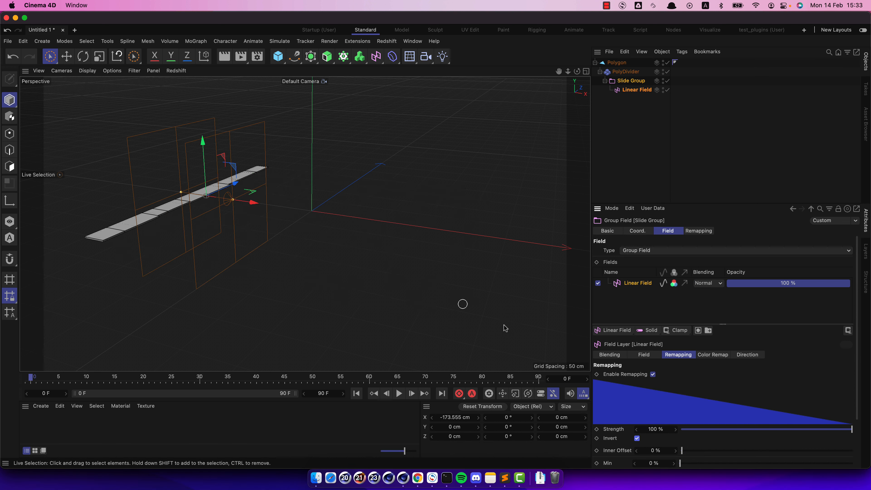
# Move the Linear Field to about X 31 cm and rotate it to a heading of about 27°.
pyautogui.moveTo(253, 202); pyautogui.dragTo(449, 235)
pyautogui.press('r')
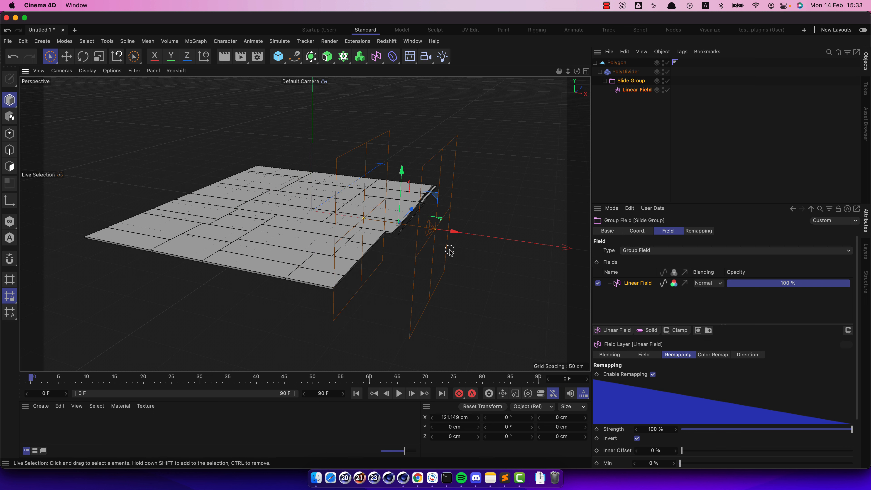
pyautogui.moveTo(398, 242); pyautogui.dragTo(369, 231)
pyautogui.press('e')
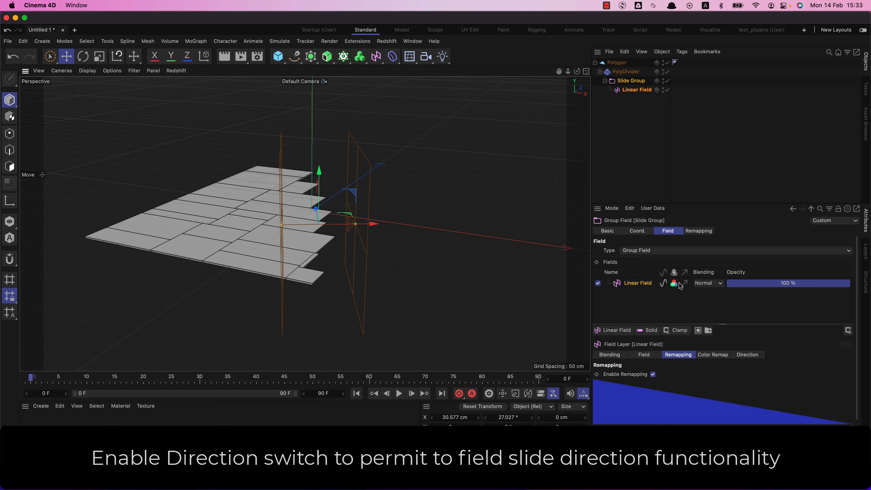
# Enable the direction channel for the Linear Field and turn off its Invert Direction option.
pyautogui.click(685, 284)
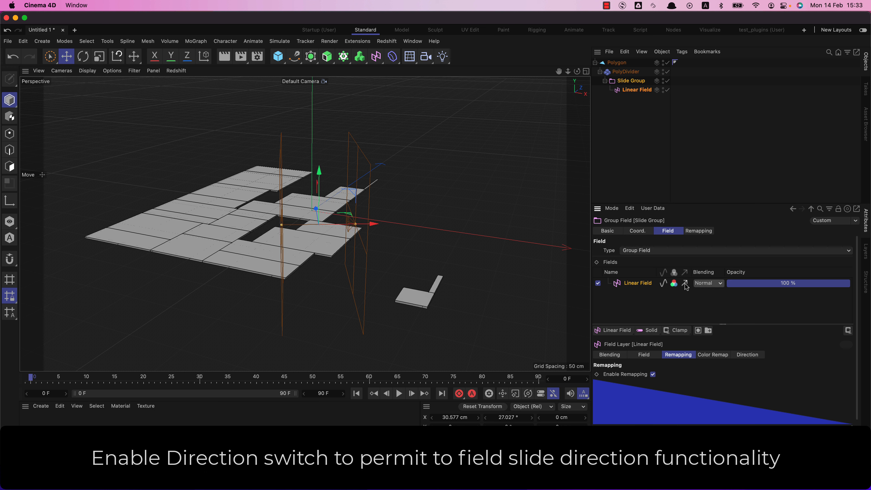
pyautogui.moveTo(356, 226); pyautogui.dragTo(328, 229)
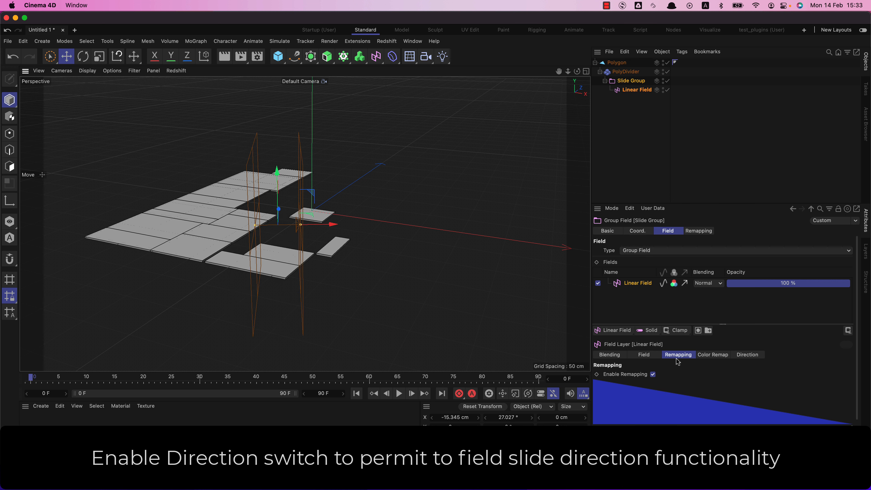
pyautogui.click(759, 356)
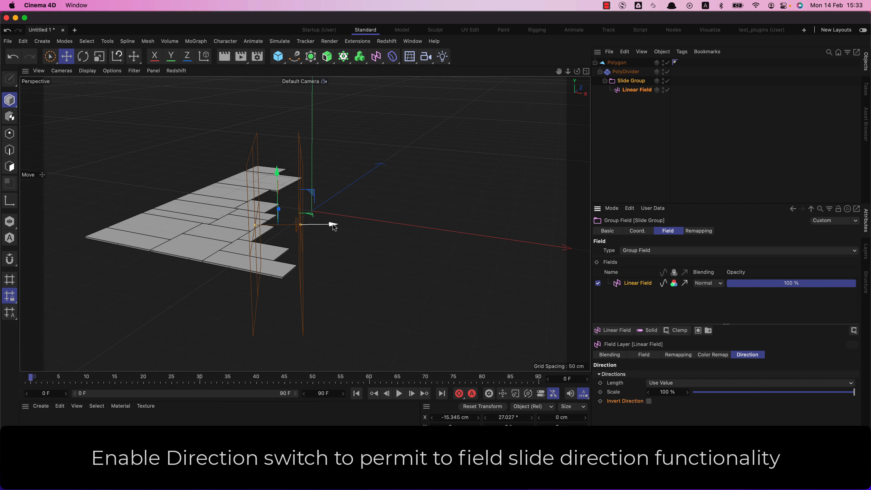
# Move the Linear Field to about X 17 cm and rotate it to a heading of about 25°.
pyautogui.moveTo(333, 226); pyautogui.dragTo(313, 240)
pyautogui.press('r')
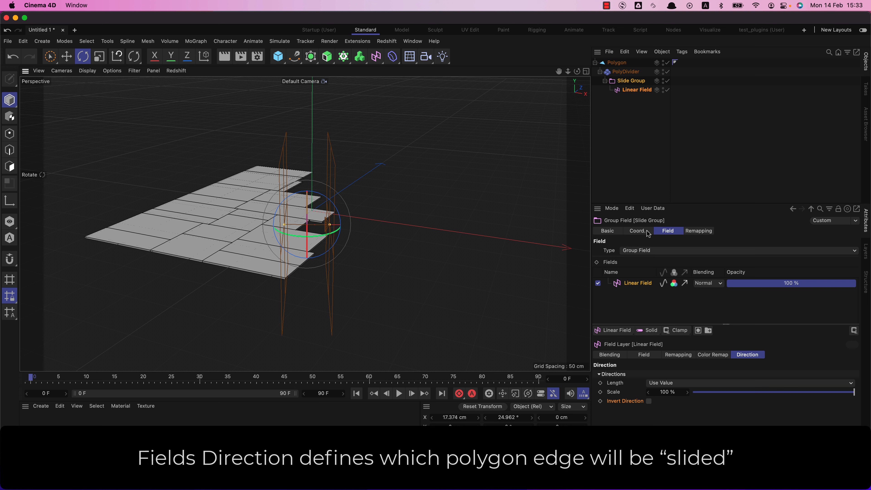
# Change the Linear Field's type to Spherical Field.
pyautogui.click(645, 92)
pyautogui.click(664, 251)
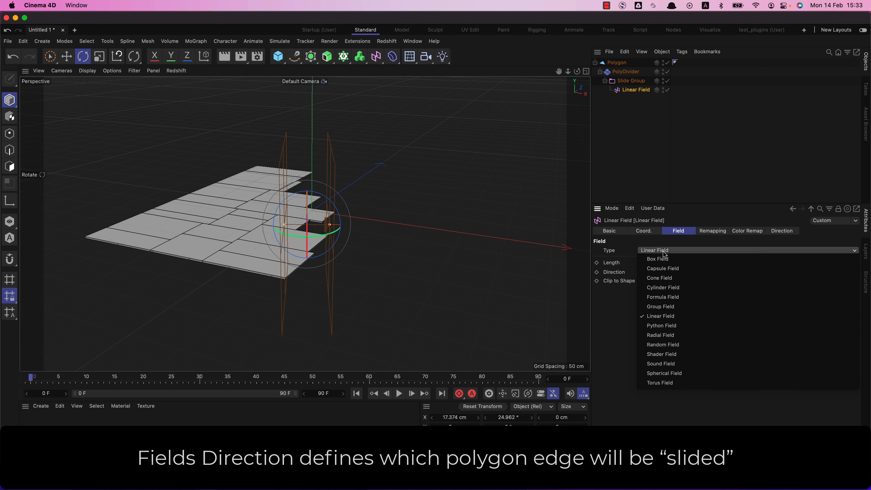
pyautogui.click(696, 374)
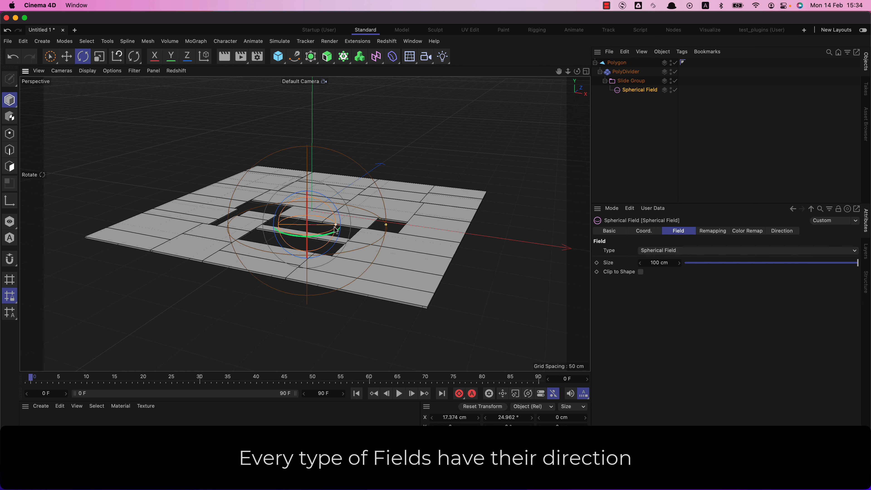
# Move the Spherical Field across the tiled plane to about X 26 cm.
pyautogui.moveTo(335, 226); pyautogui.dragTo(275, 248)
pyautogui.press('e')
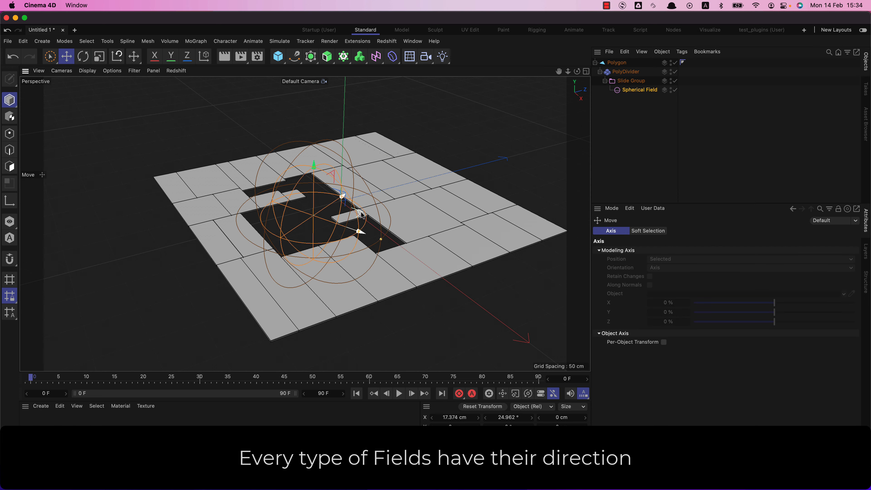
pyautogui.moveTo(362, 214); pyautogui.dragTo(389, 209)
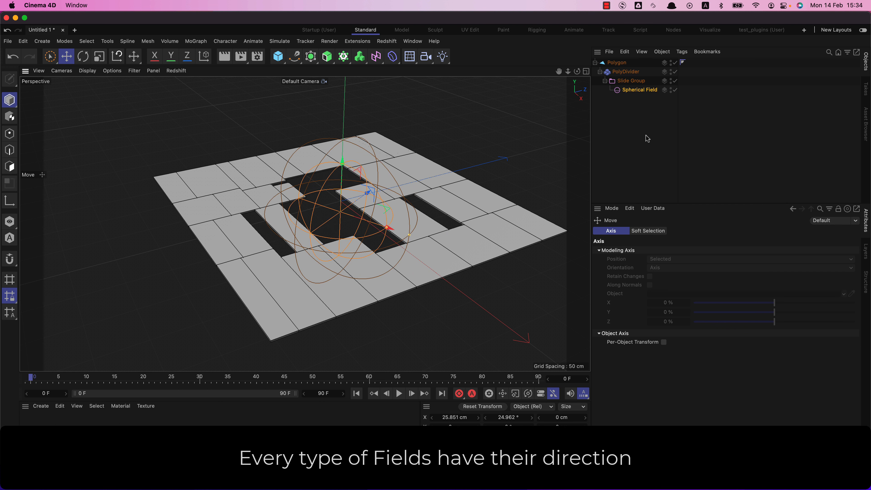
# Turn off Invert in the Spherical Field's remapping and turn on Invert Direction.
pyautogui.click(636, 89)
pyautogui.click(711, 230)
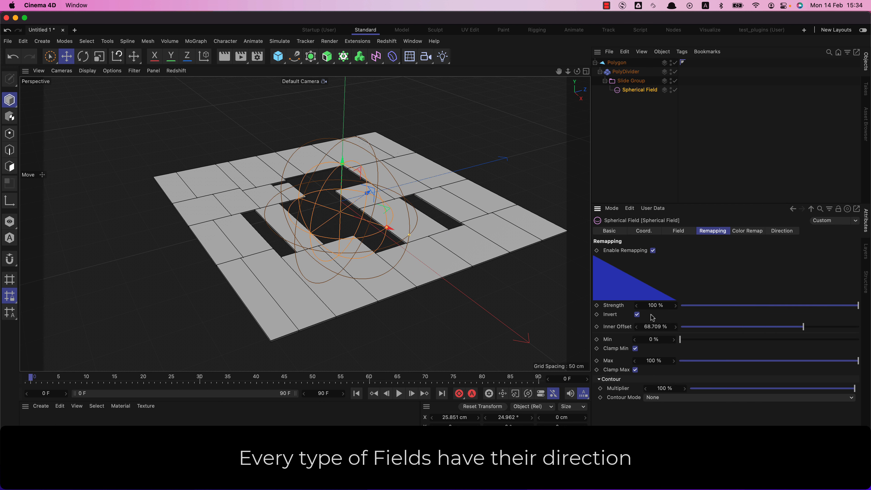
pyautogui.click(637, 314)
pyautogui.click(789, 236)
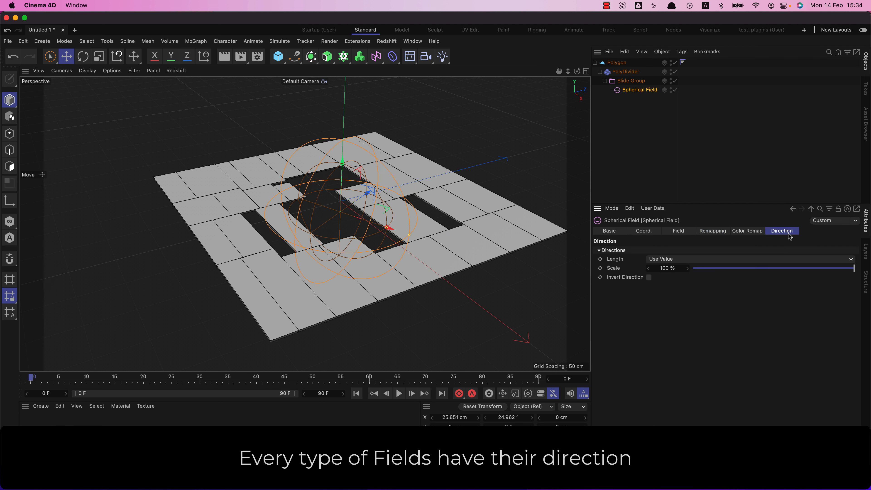
pyautogui.click(649, 278)
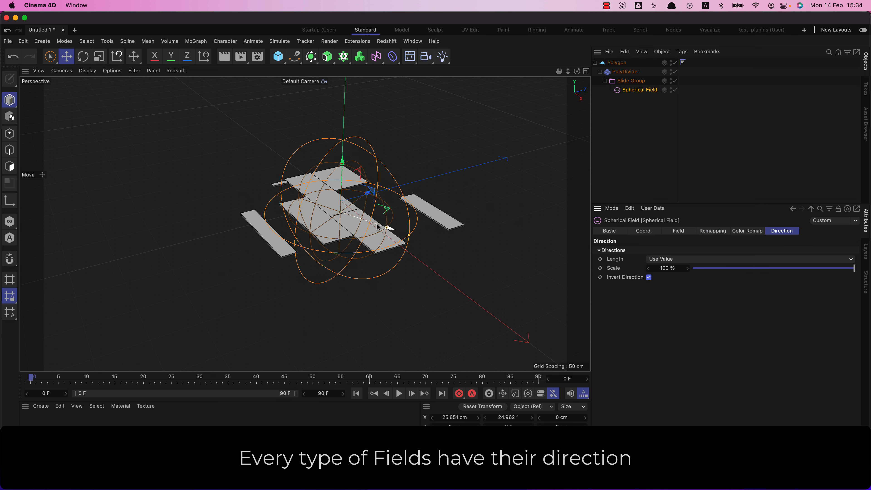
# Move the Spherical Field over the tiles and enlarge it to cover more of the plane.
pyautogui.moveTo(383, 213)
pyautogui.mouseDown()
pyautogui.moveTo(395, 199)
pyautogui.moveTo(305, 198)
pyautogui.moveTo(379, 229)
pyautogui.mouseUp()
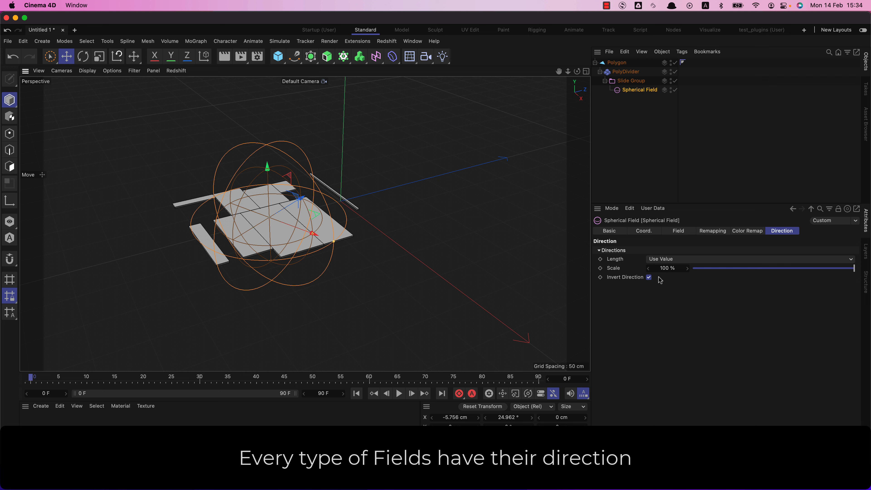
pyautogui.moveTo(316, 214); pyautogui.dragTo(433, 198)
# Set the PolyDivider's slide Angle to 90°.
pyautogui.click(624, 72)
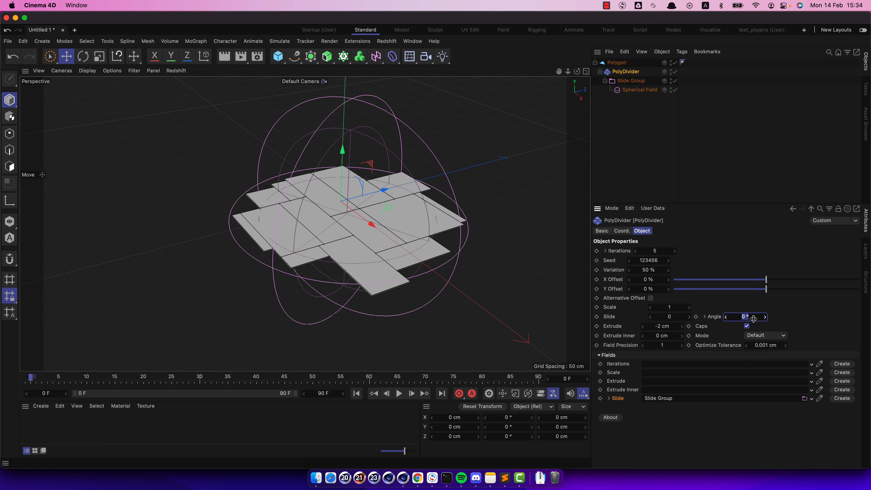
pyautogui.press('Return')
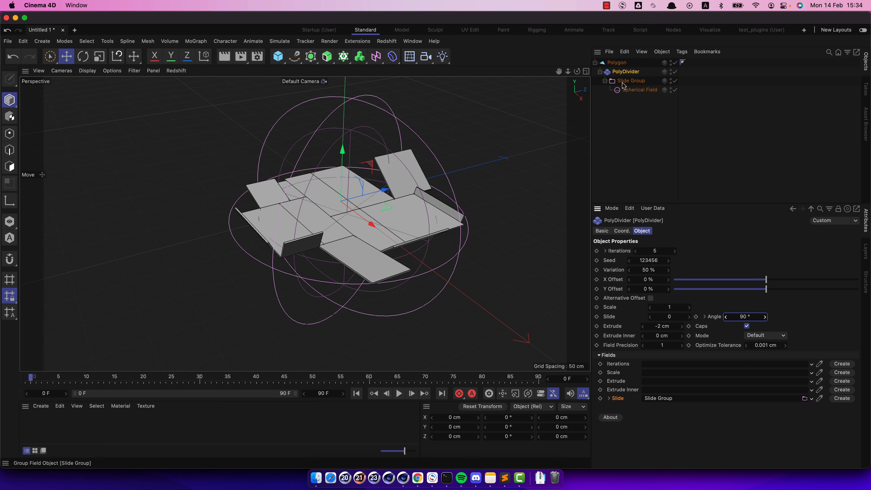
# Reposition the Spherical Field over the tiles to test the rotated slide, and clear the selection.
pyautogui.click(638, 91)
pyautogui.moveTo(394, 213); pyautogui.dragTo(386, 194)
pyautogui.click(635, 103)
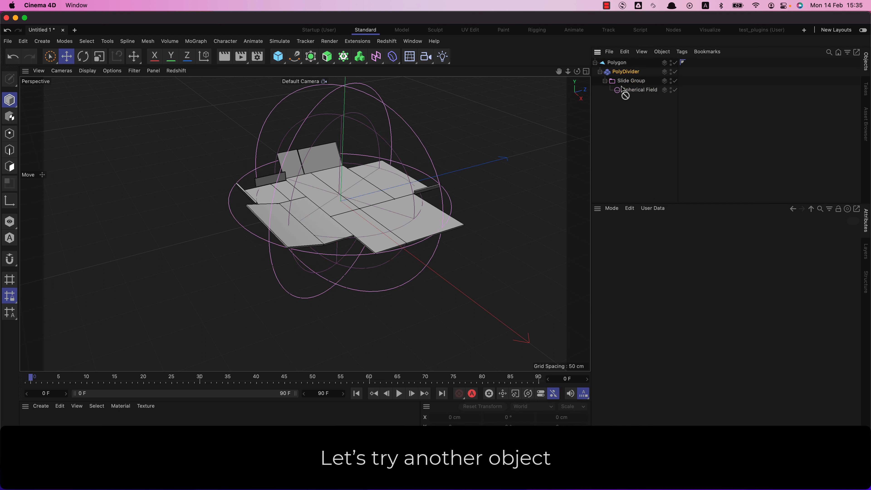
# Take the PolyDivider out of the Polygon's hierarchy and delete the Polygon.
pyautogui.moveTo(622, 86); pyautogui.dragTo(624, 119)
pyautogui.click(619, 64)
pyautogui.press('Delete')
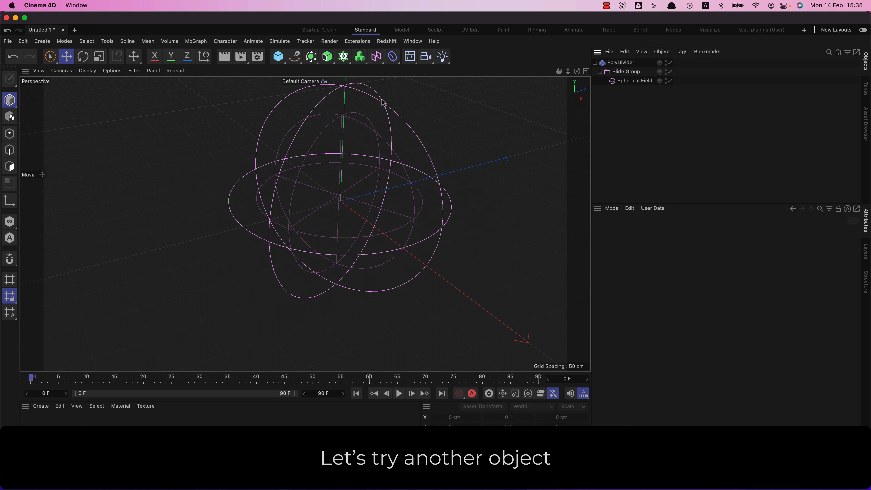
# Add a Disc with inner radius about 22 cm, outer radius about 210 cm, 11 disc segments and 32 rotation segments.
pyautogui.click(277, 58)
pyautogui.click(328, 85)
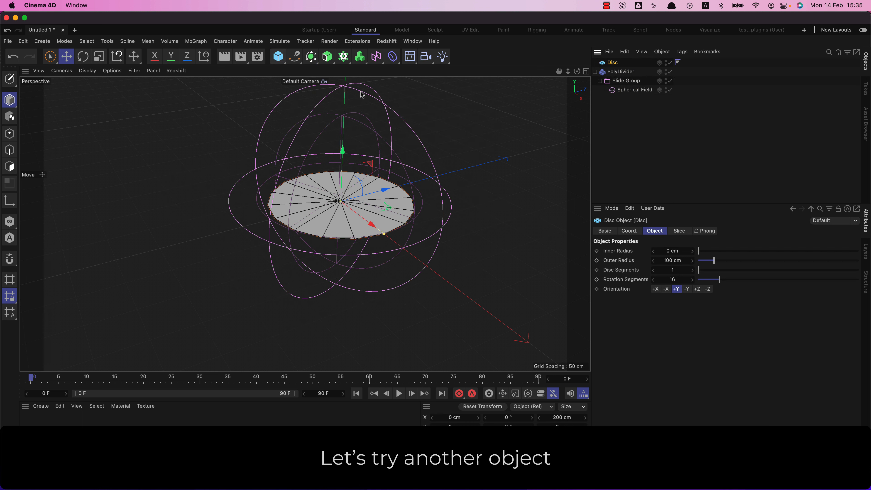
pyautogui.moveTo(385, 235); pyautogui.dragTo(416, 262)
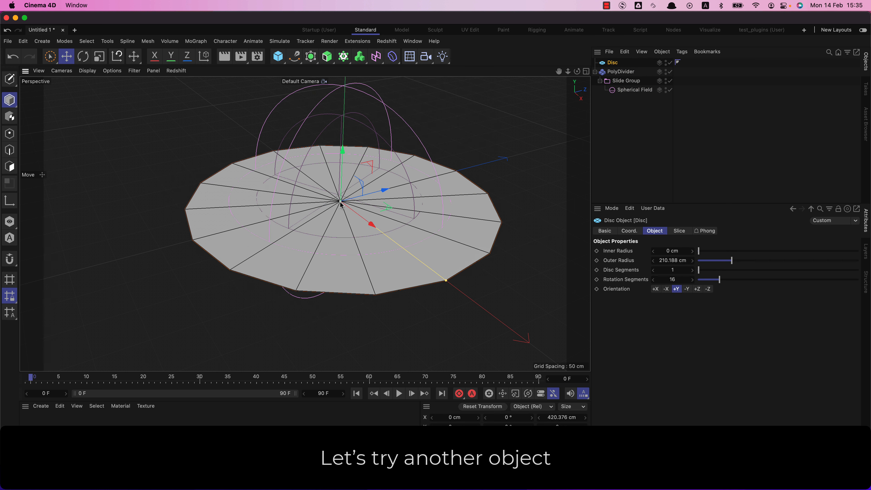
pyautogui.moveTo(708, 271); pyautogui.dragTo(747, 281)
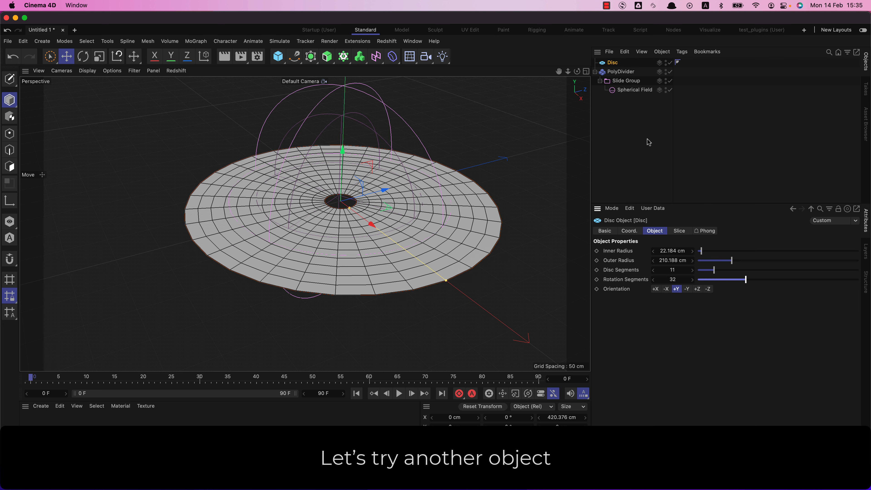
# Make the PolyDivider a child of the Disc and lower its Iterations to 0.
pyautogui.moveTo(616, 65); pyautogui.dragTo(617, 65)
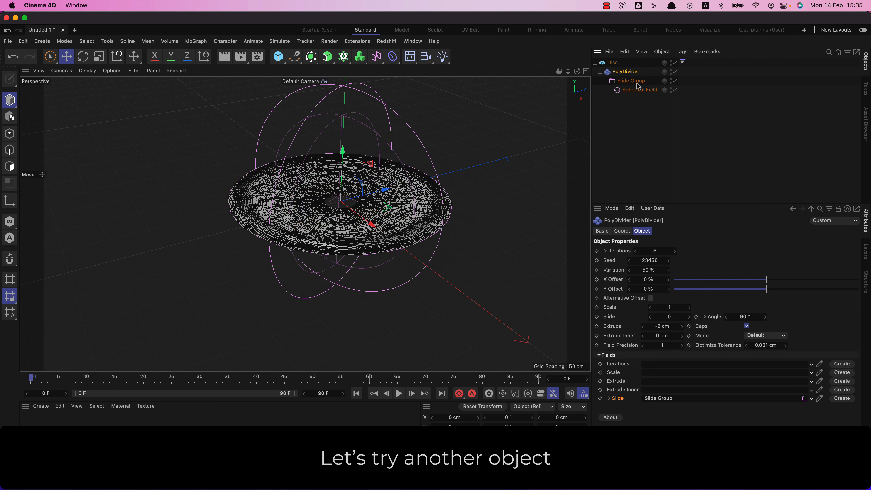
pyautogui.click(637, 253)
pyautogui.click(637, 252)
pyautogui.click(636, 253)
pyautogui.click(636, 252)
pyautogui.click(636, 252)
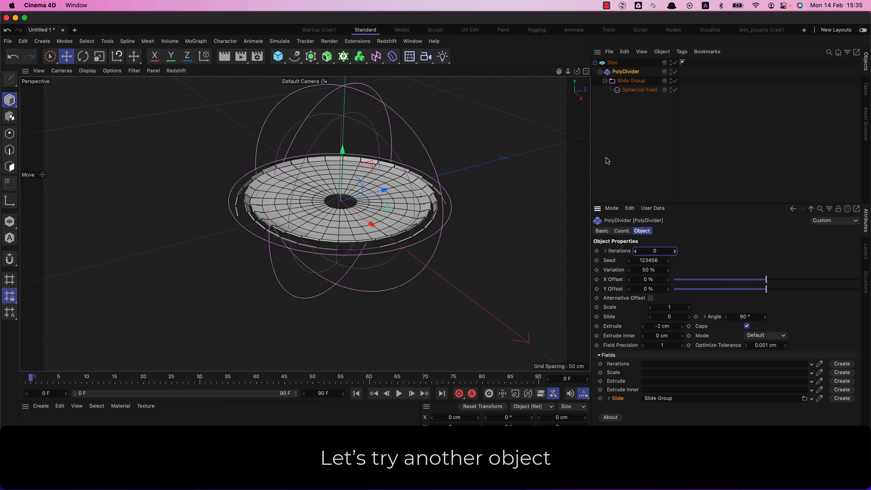
# Enlarge the Spherical Field to a size of about 239 cm so that it covers the whole disc.
pyautogui.click(637, 90)
pyautogui.moveTo(380, 230); pyautogui.dragTo(466, 295)
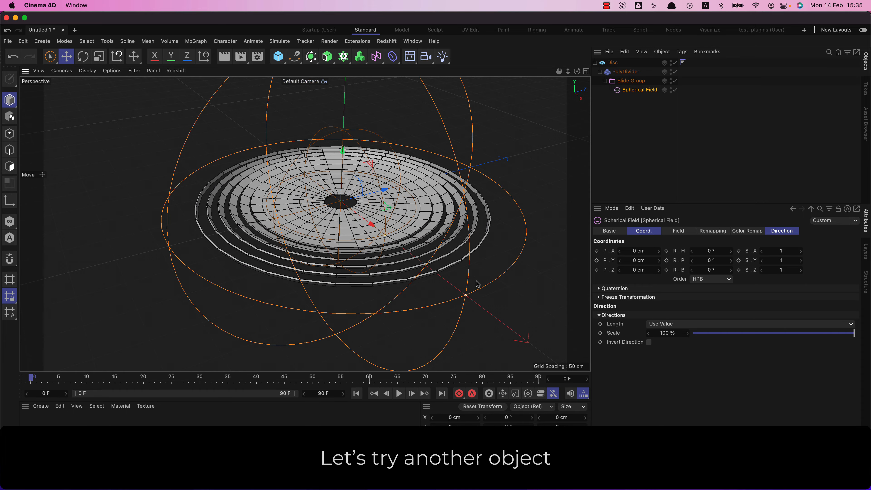
# Add a Radial Field to the Slide Group that contributes only direction, and restrict the Spherical Field to value without direction.
pyautogui.click(637, 84)
pyautogui.click(671, 234)
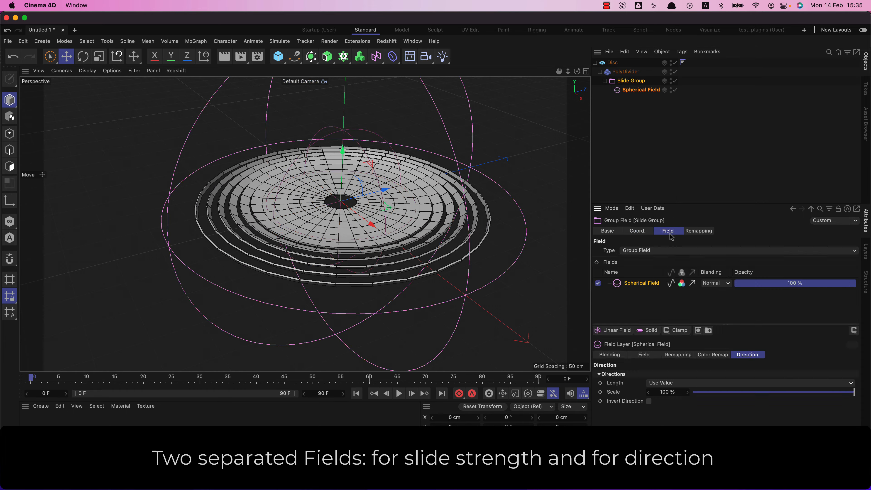
pyautogui.click(620, 333)
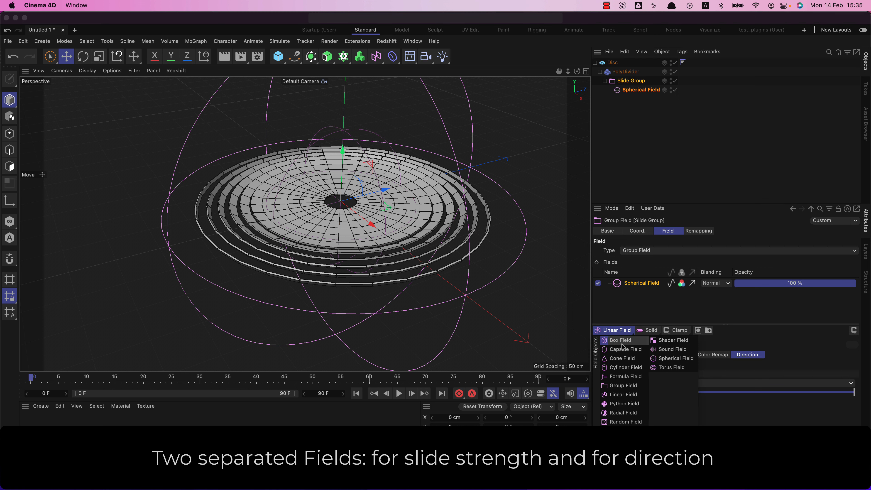
pyautogui.click(624, 412)
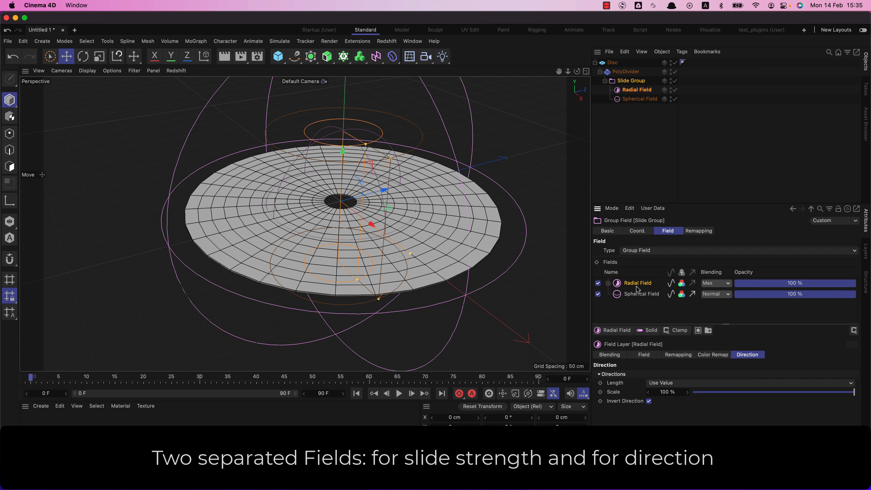
pyautogui.click(672, 284)
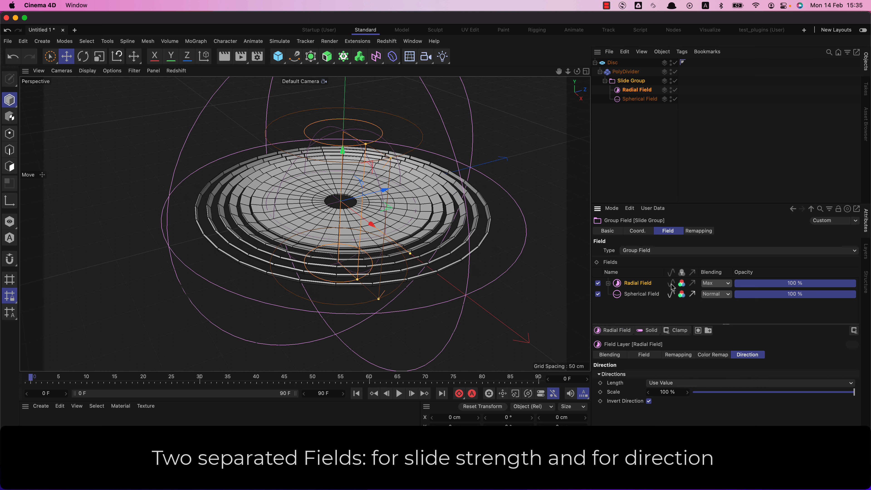
pyautogui.click(693, 283)
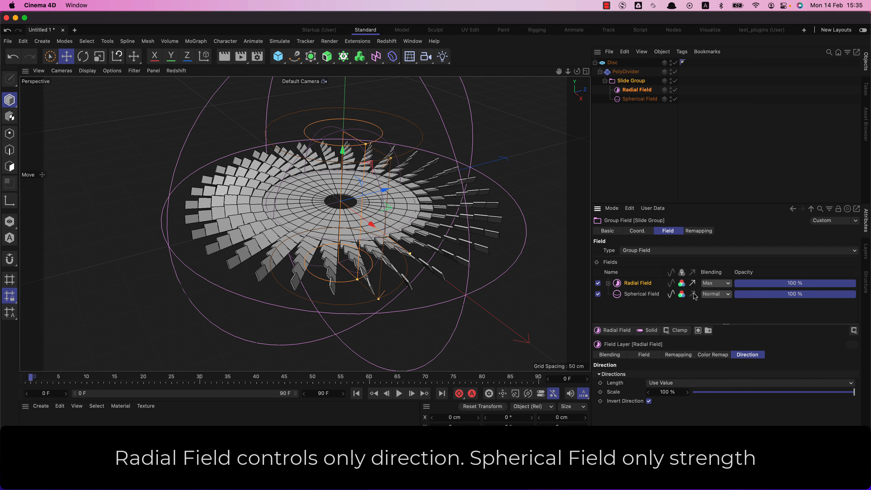
# Adjust the Spherical Field's extent in the viewport to test the slide strength across the disc.
pyautogui.click(641, 99)
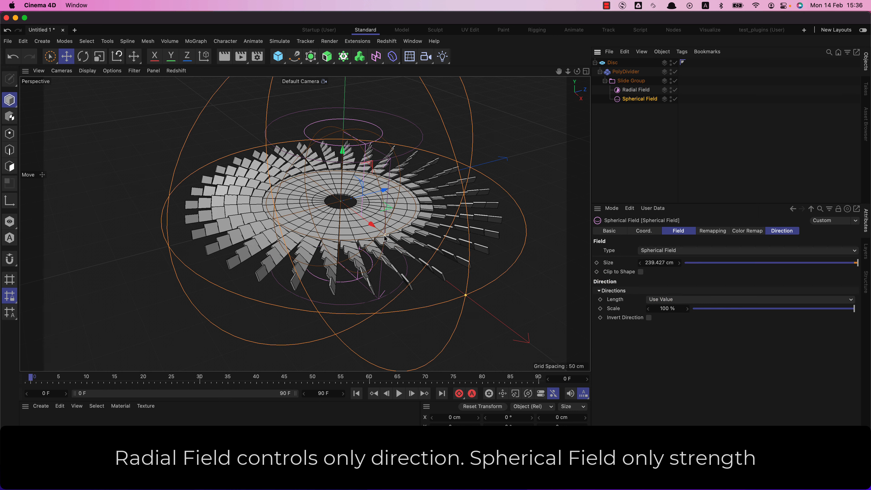
pyautogui.moveTo(385, 237); pyautogui.dragTo(479, 286)
pyautogui.moveTo(411, 248)
pyautogui.mouseDown()
pyautogui.moveTo(458, 280)
pyautogui.moveTo(451, 285)
pyautogui.moveTo(384, 242)
pyautogui.moveTo(412, 254)
pyautogui.moveTo(405, 245)
pyautogui.mouseUp()
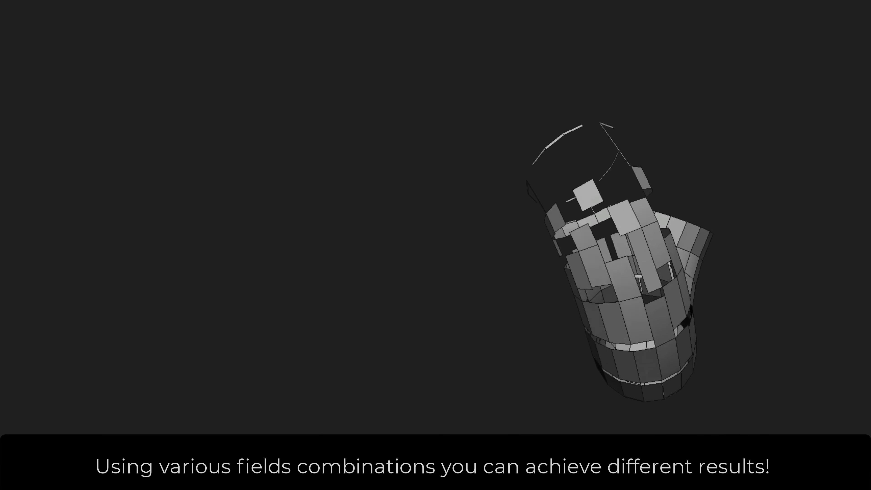